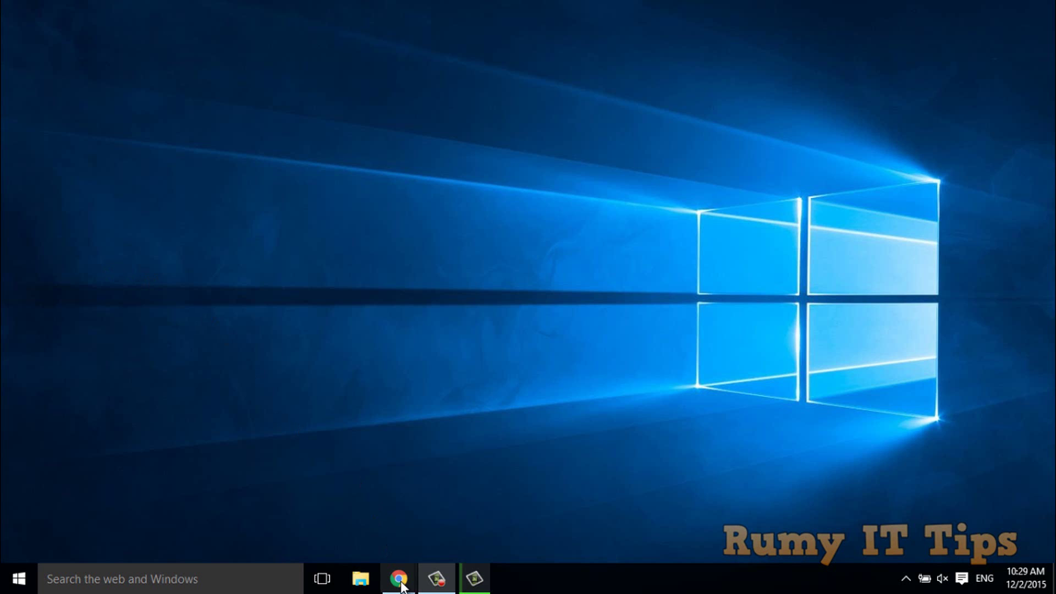
# Step: Go to the Download page on z-a-recovery.com and start downloading zarXsetup.exe
pyautogui.moveTo(398, 578)
pyautogui.click(569, 500)
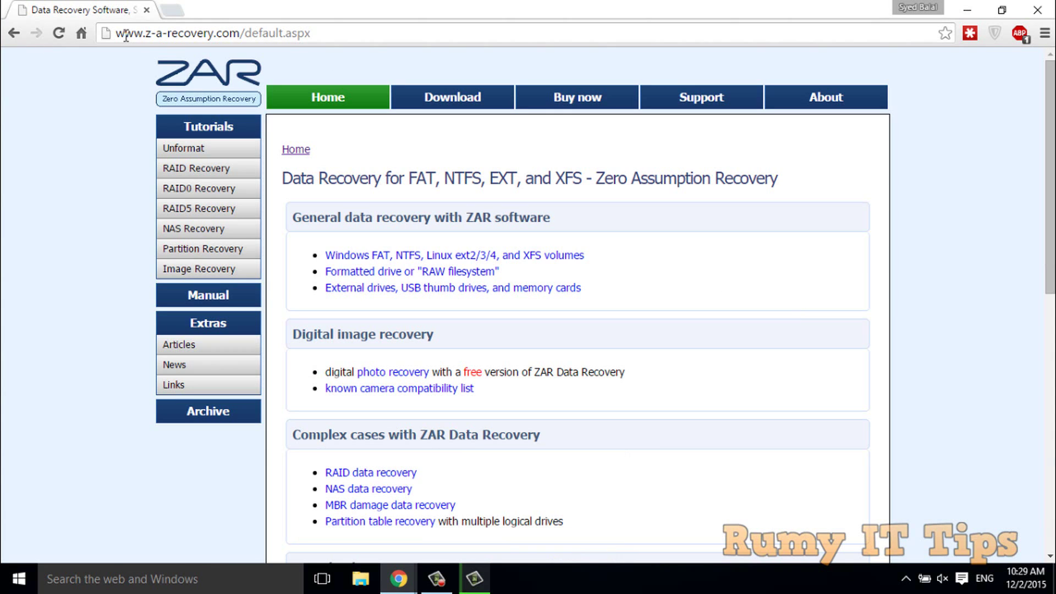
pyautogui.moveTo(124, 34); pyautogui.dragTo(279, 33)
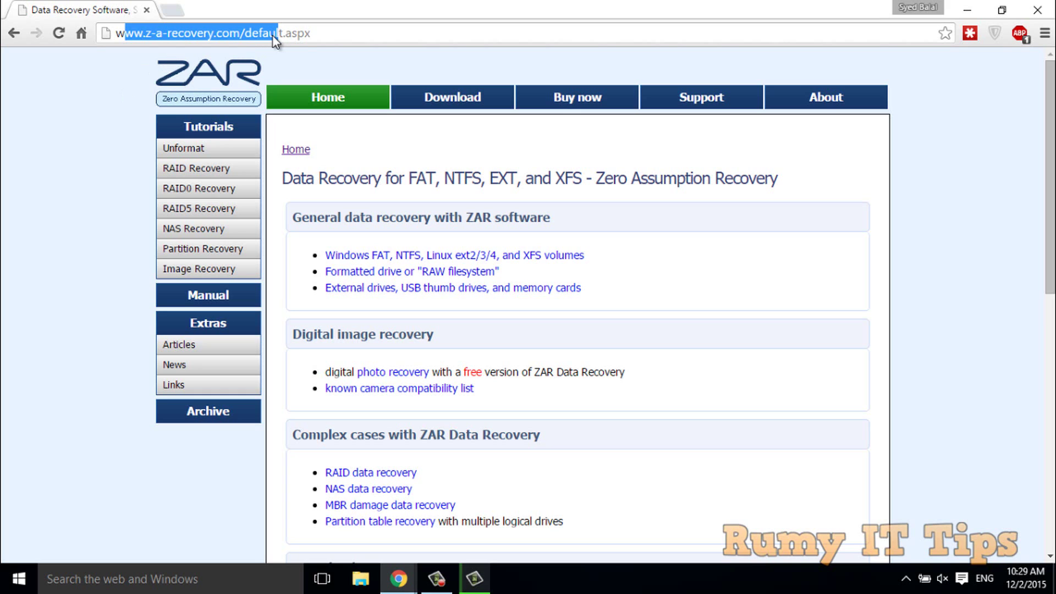
pyautogui.click(347, 53)
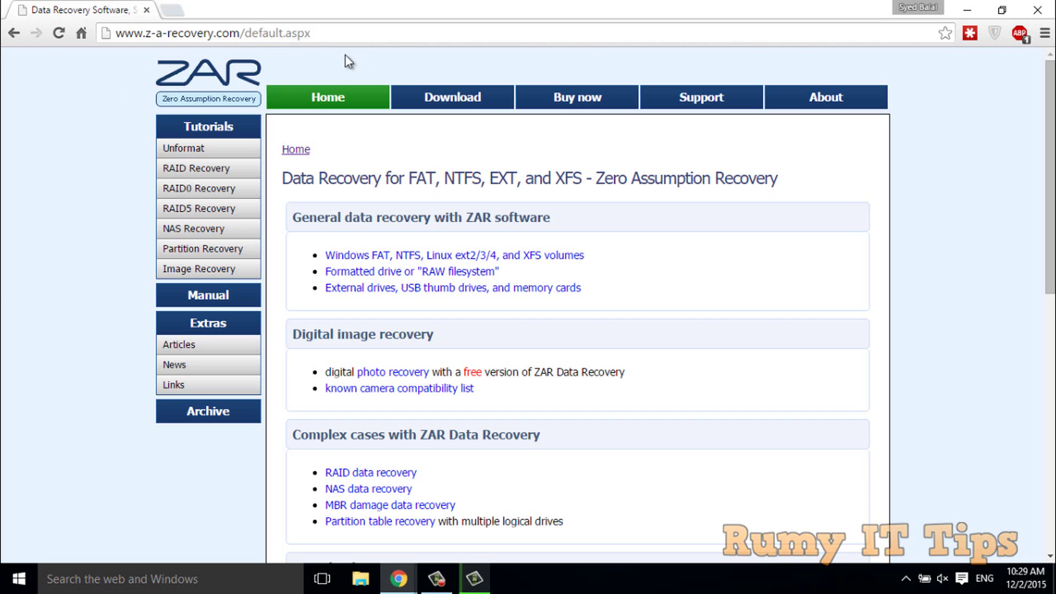
pyautogui.click(448, 104)
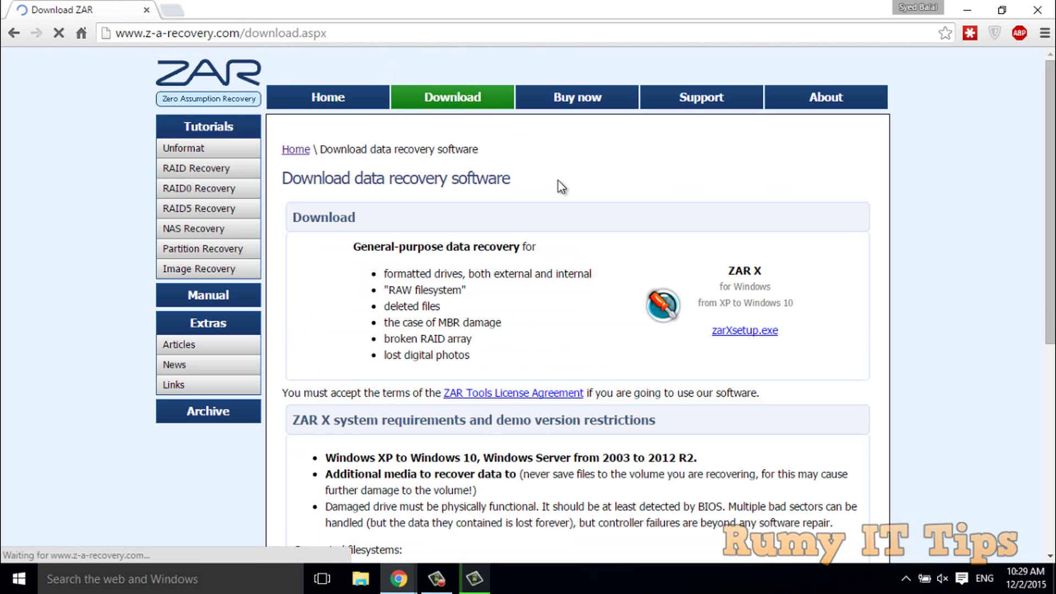
pyautogui.scroll(-1, 827, 268)
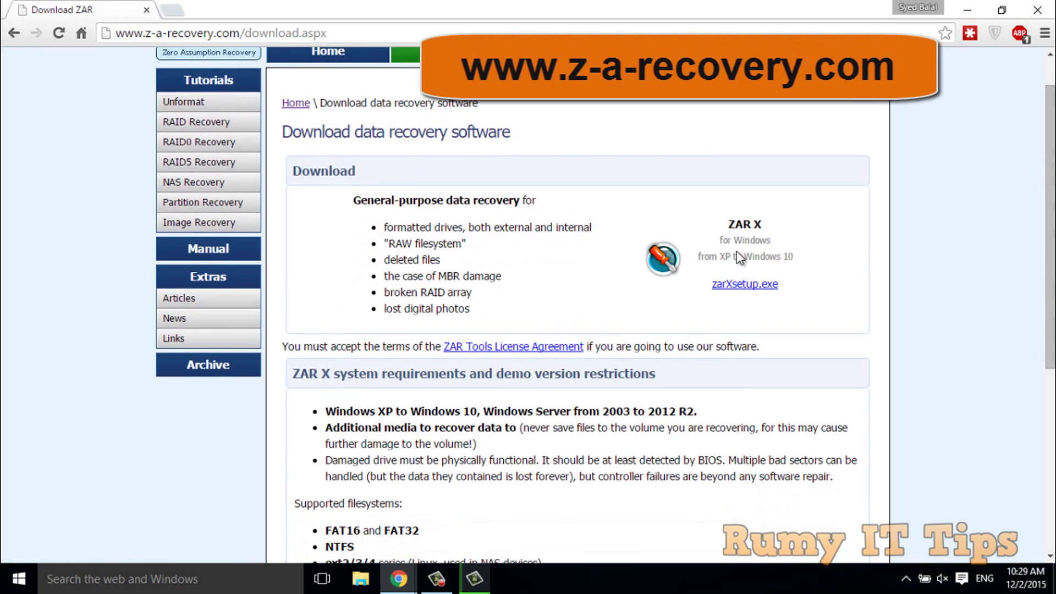
pyautogui.click(749, 287)
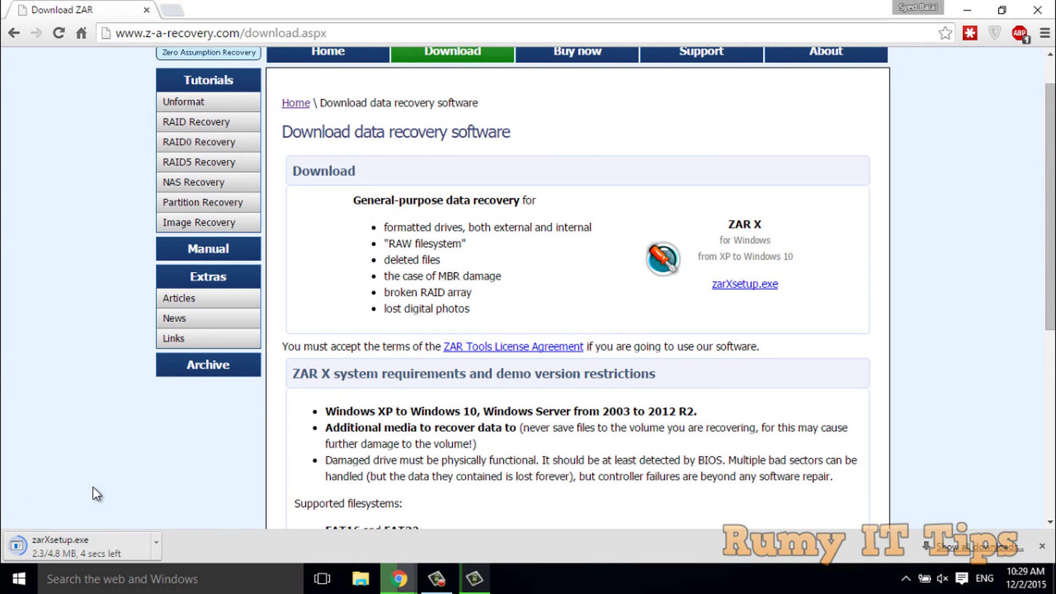
# Step: Minimize Chrome and launch ZAR X from the ZAR folder in the Start menu's app list
pyautogui.click(967, 8)
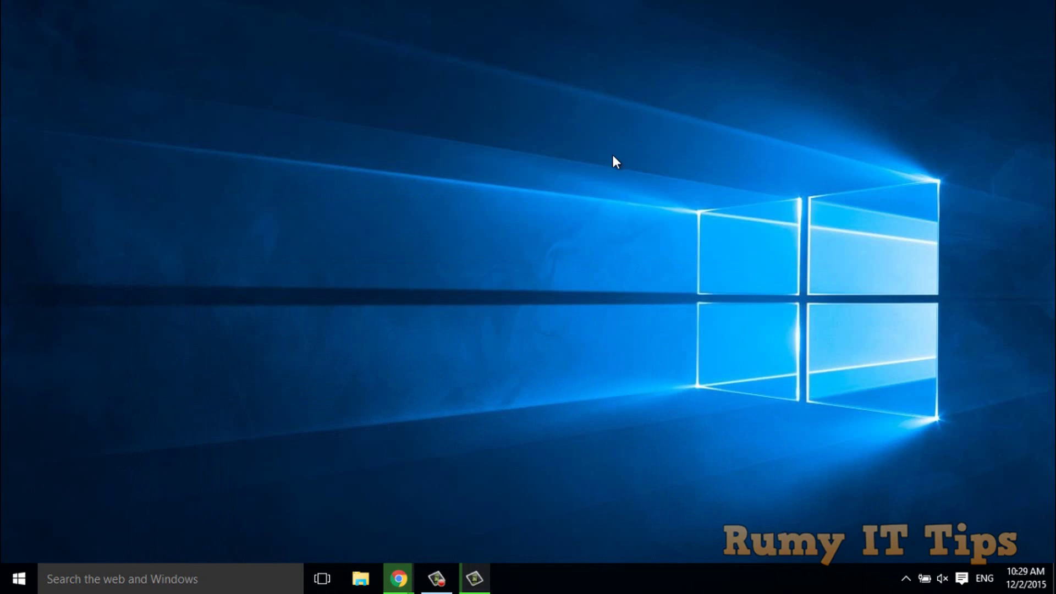
pyautogui.click(15, 589)
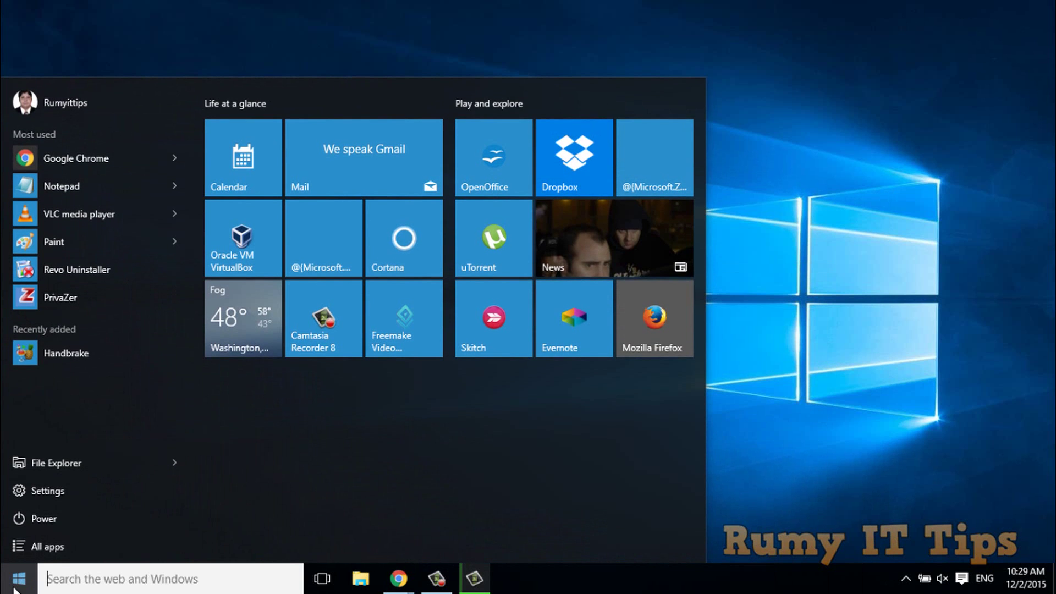
pyautogui.click(82, 537)
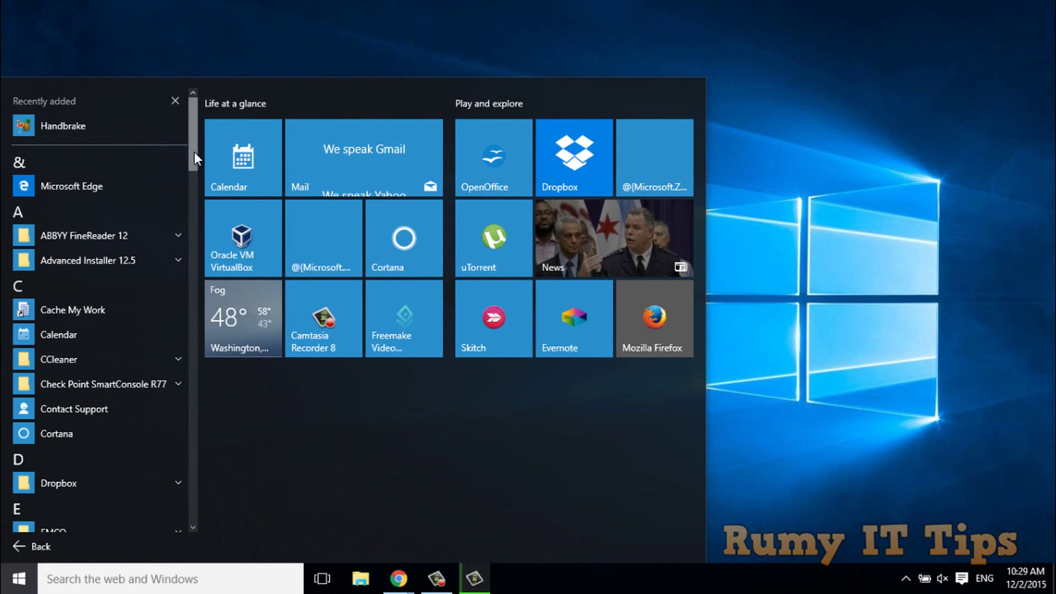
pyautogui.moveTo(193, 138); pyautogui.dragTo(183, 444)
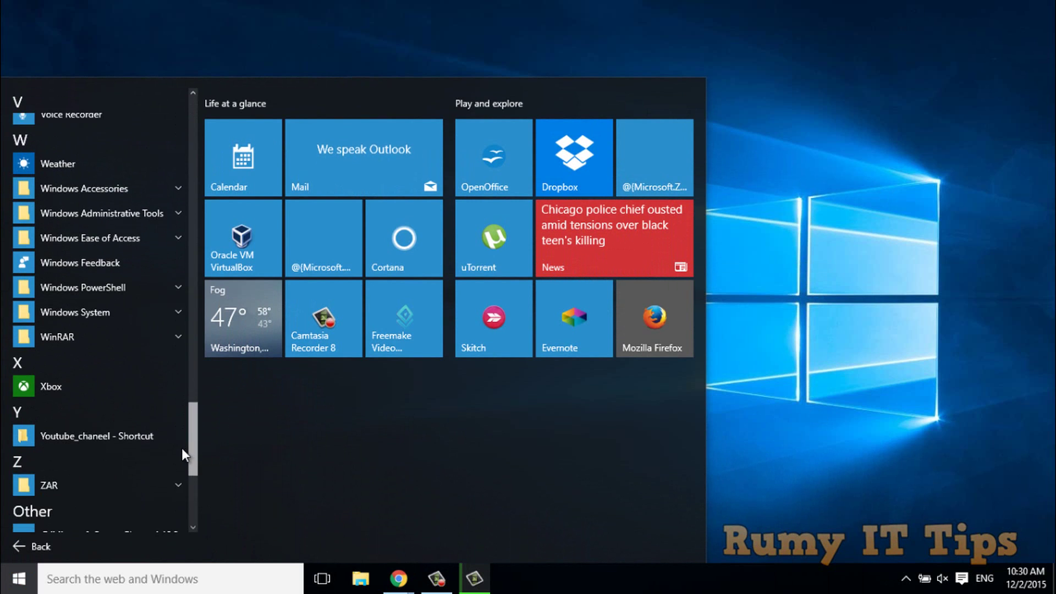
pyautogui.scroll(-1, 182, 448)
pyautogui.click(112, 453)
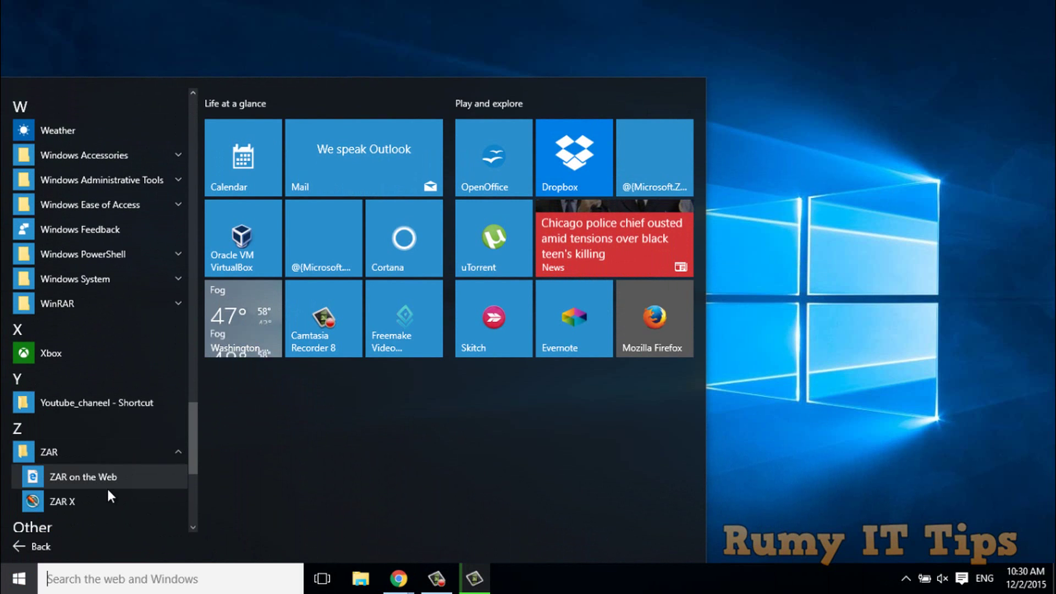
pyautogui.click(380, 414)
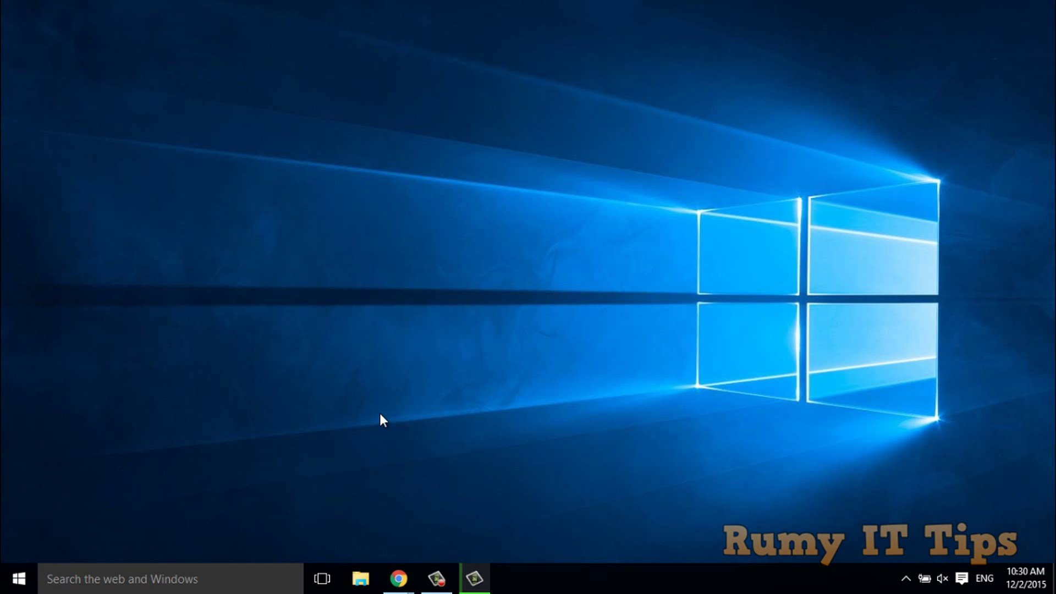
# Step: Browse the 3.67 GB (O:) drive's contents in File Explorer, then minimize it
pyautogui.click(363, 588)
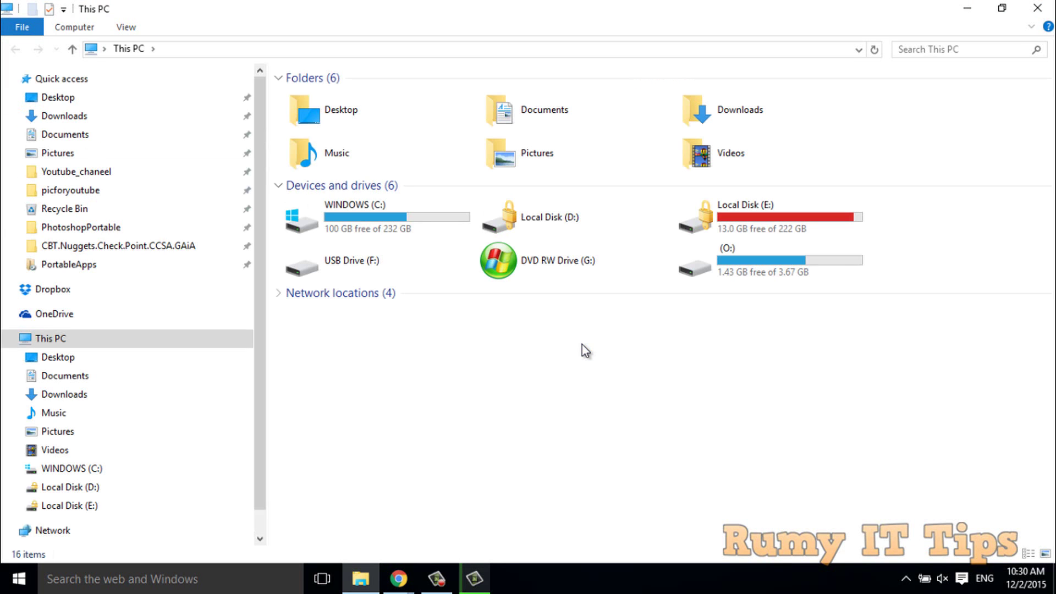
pyautogui.doubleClick(714, 266)
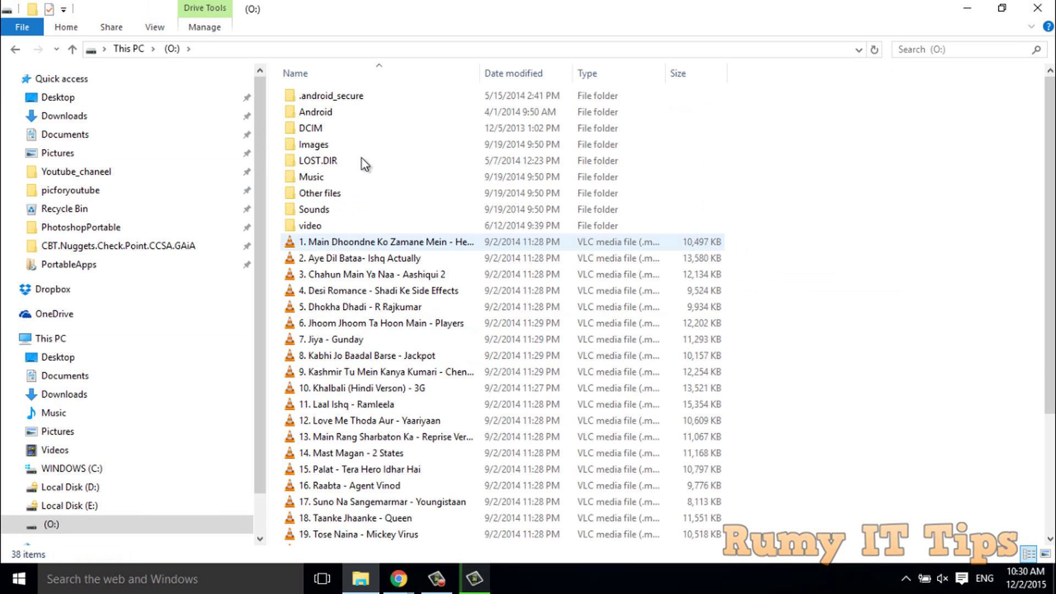
pyautogui.click(13, 51)
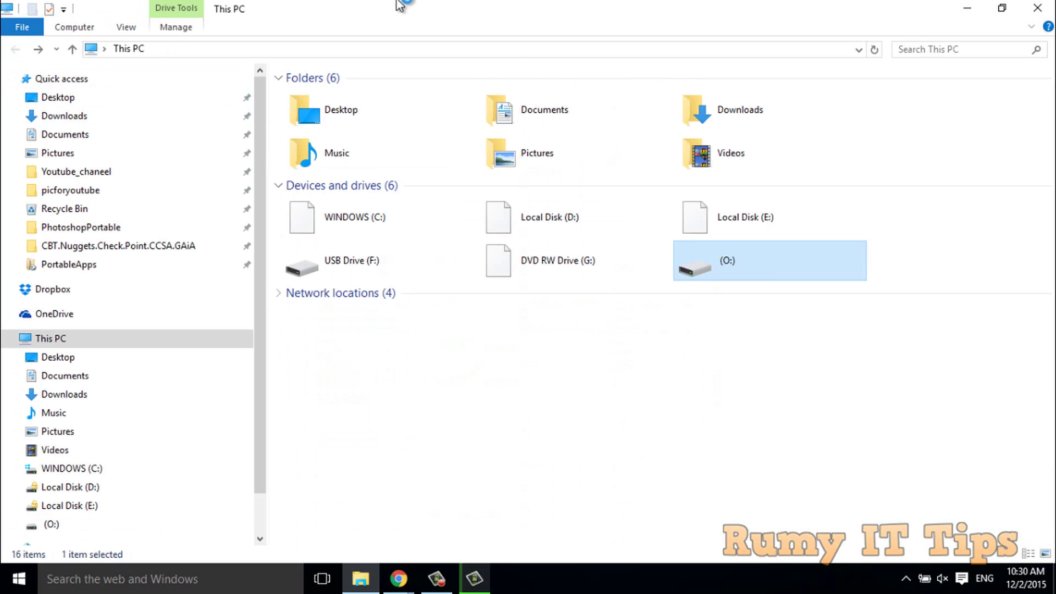
pyautogui.click(982, 7)
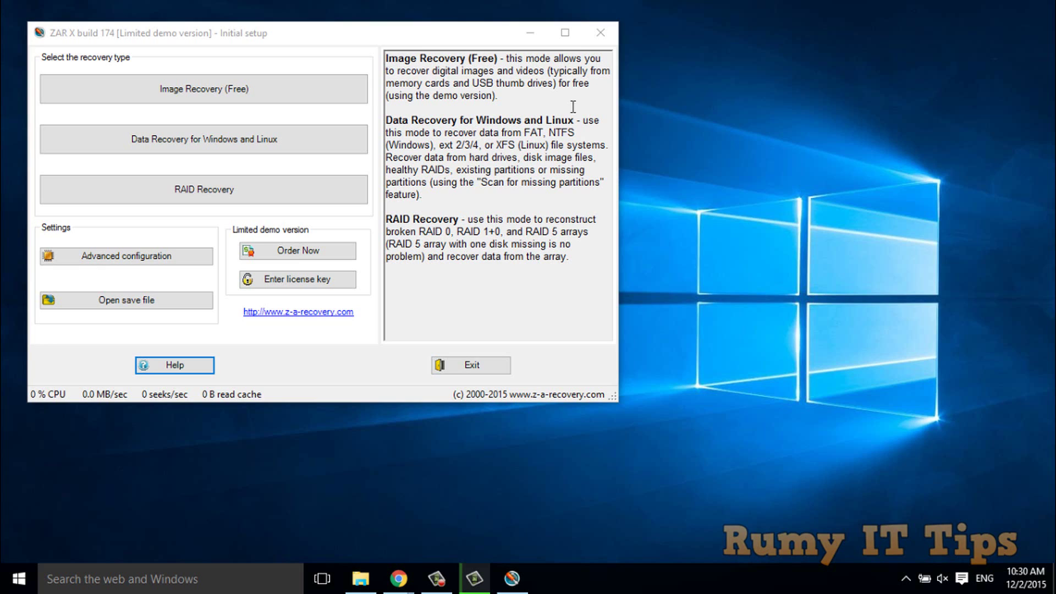
# Step: Maximize ZAR X and choose Image Recovery (Free) to list the disks
pyautogui.click(568, 35)
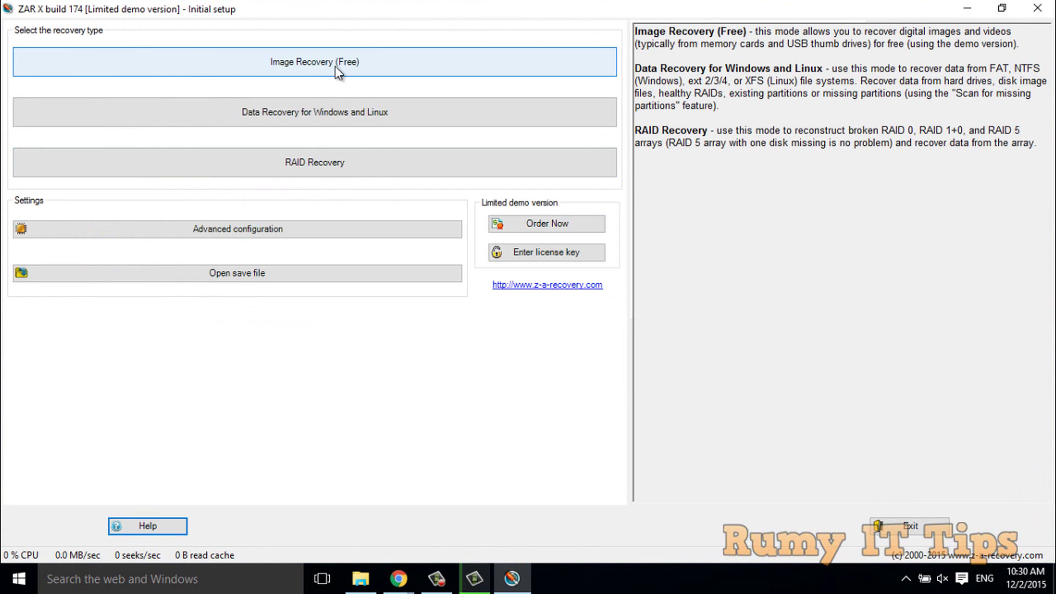
pyautogui.click(372, 65)
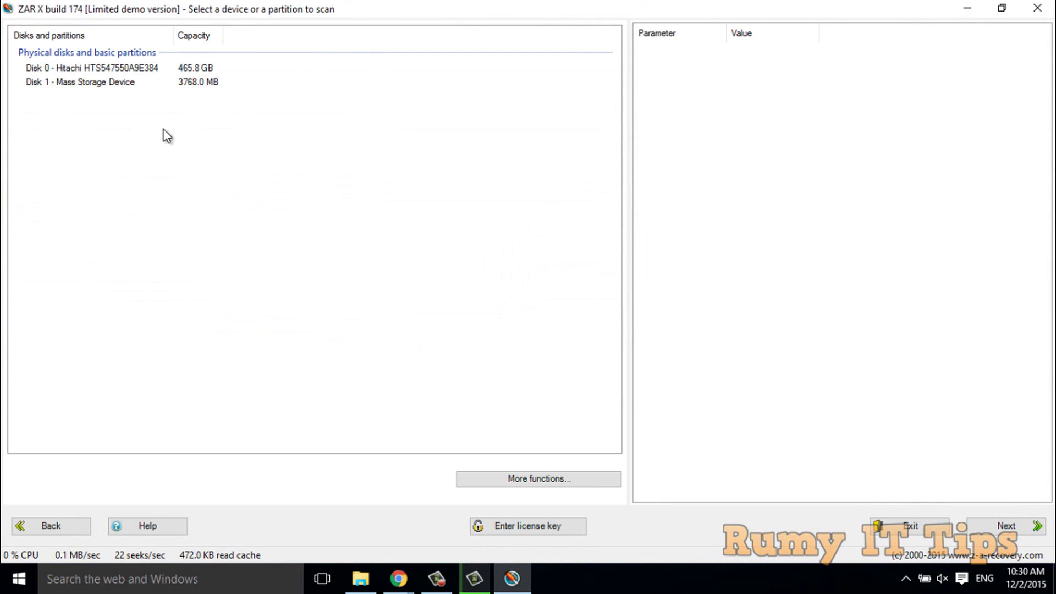
# Step: Select Disk 1, the 3768 MB Mass Storage Device, after matching its size to drive (O:)
pyautogui.click(82, 70)
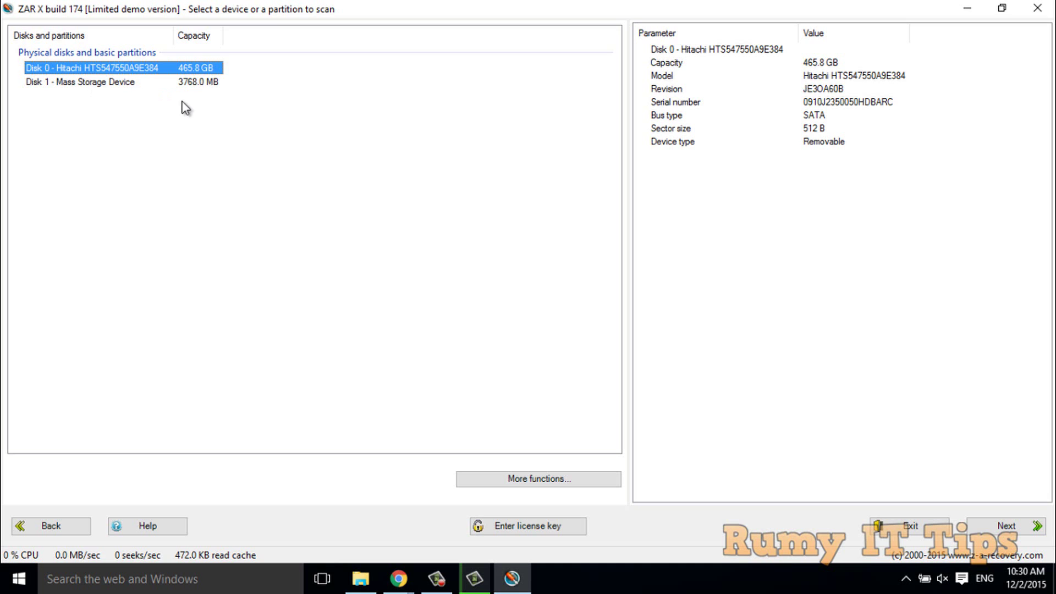
pyautogui.click(122, 87)
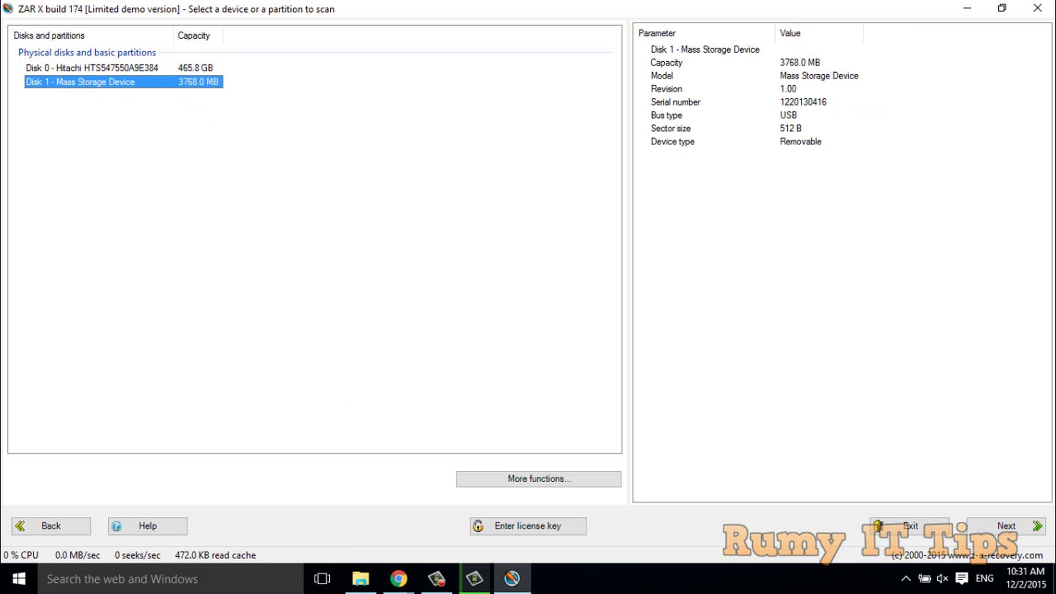
pyautogui.click(361, 578)
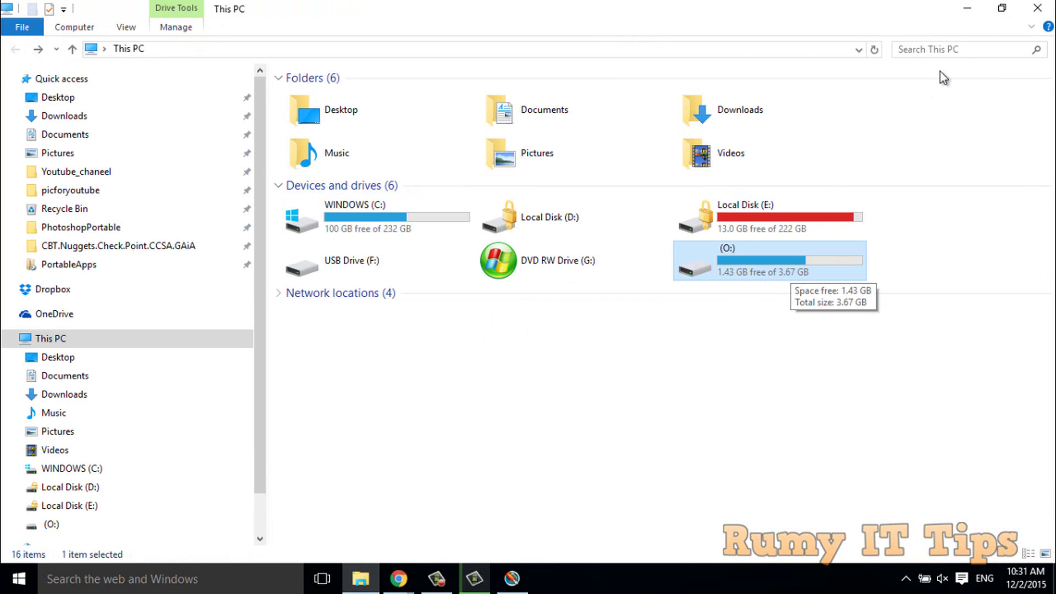
pyautogui.click(967, 9)
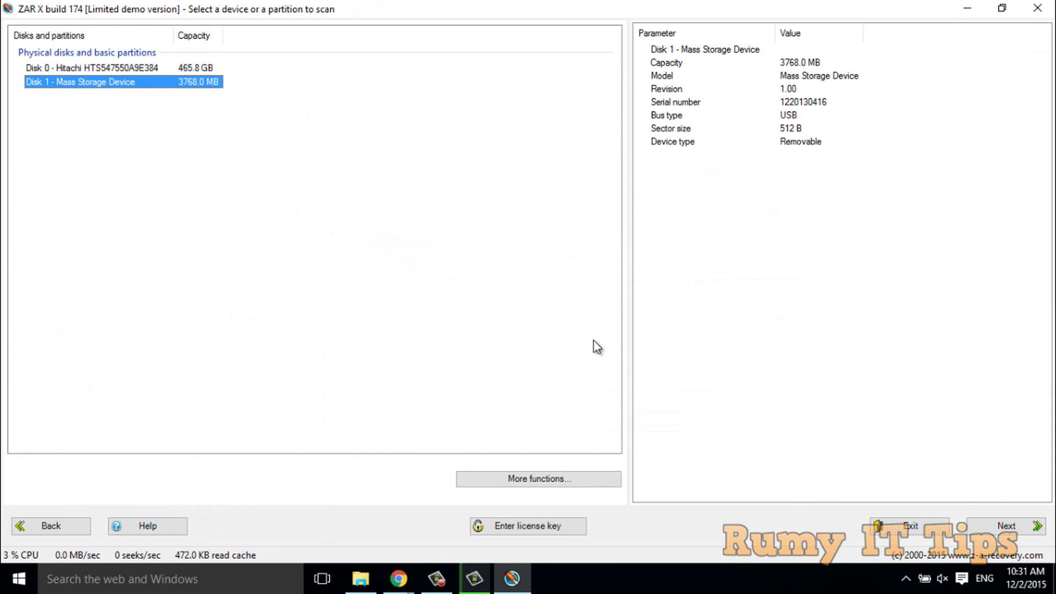
# Step: Scan Disk 1 to list the recoverable files on its FAT volume
pyautogui.click(984, 532)
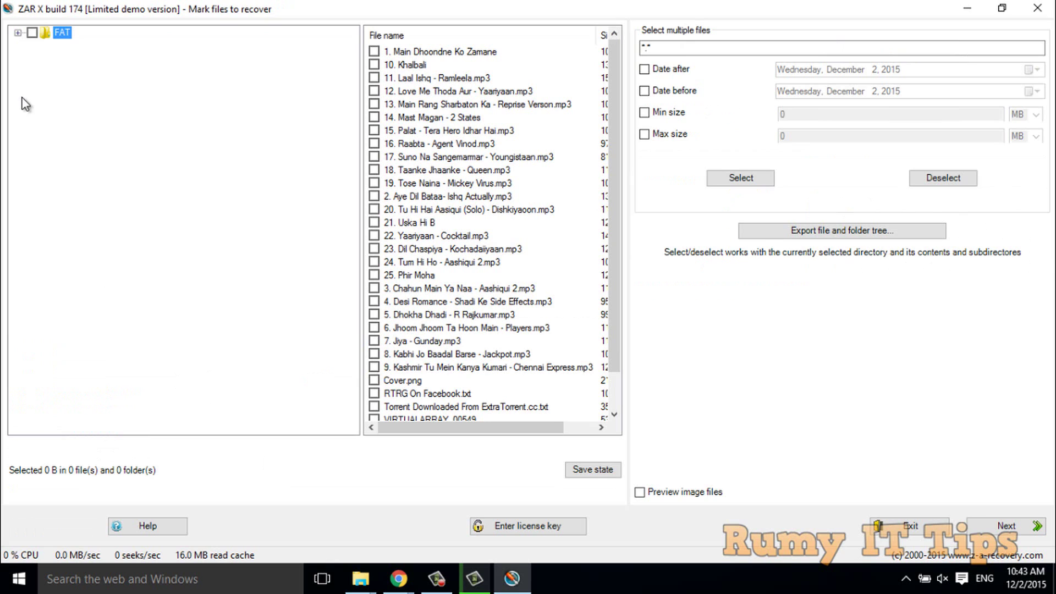
# Step: Mark only the DCIM\Camera folder (670 files, 1217.8 MB) for recovery and continue
pyautogui.click(18, 33)
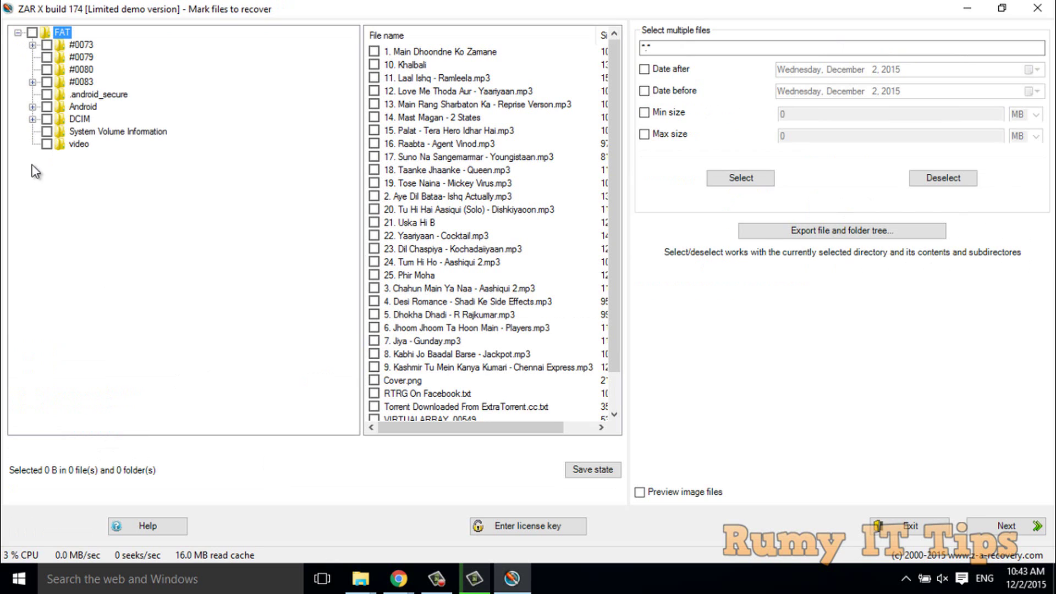
pyautogui.click(32, 33)
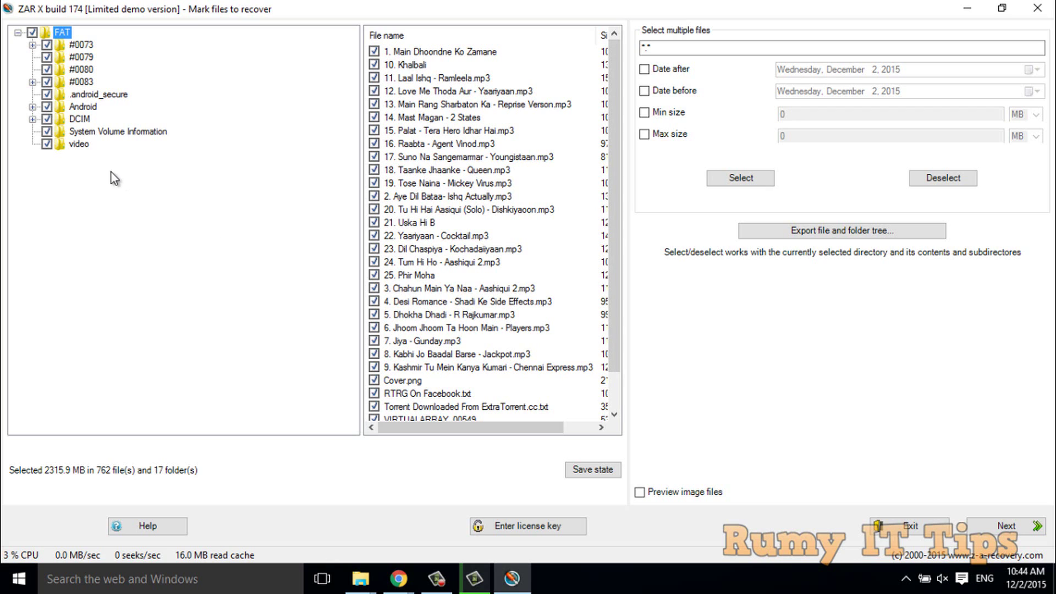
pyautogui.click(32, 33)
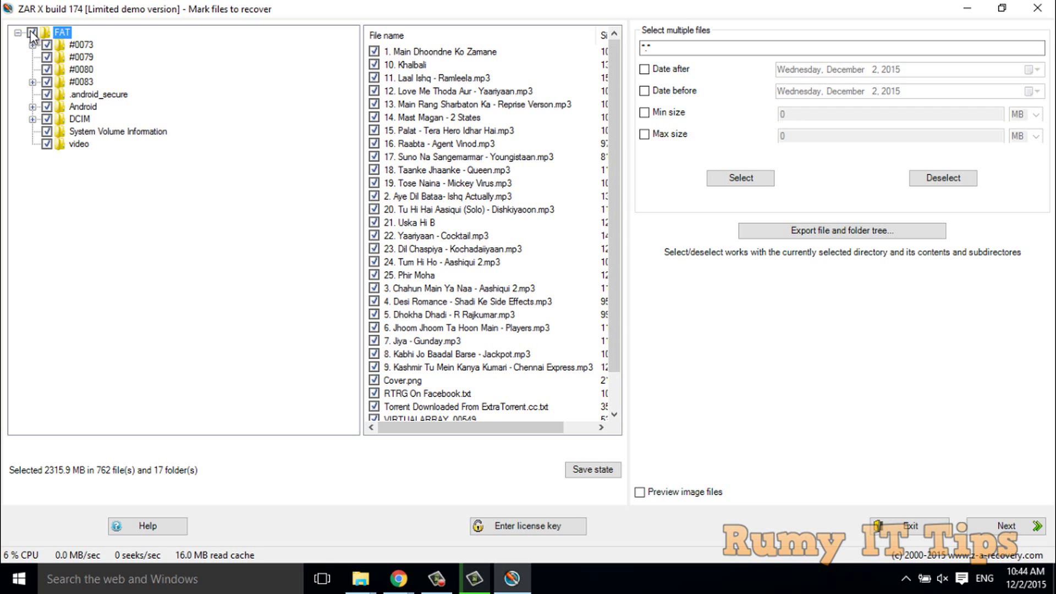
pyautogui.click(33, 119)
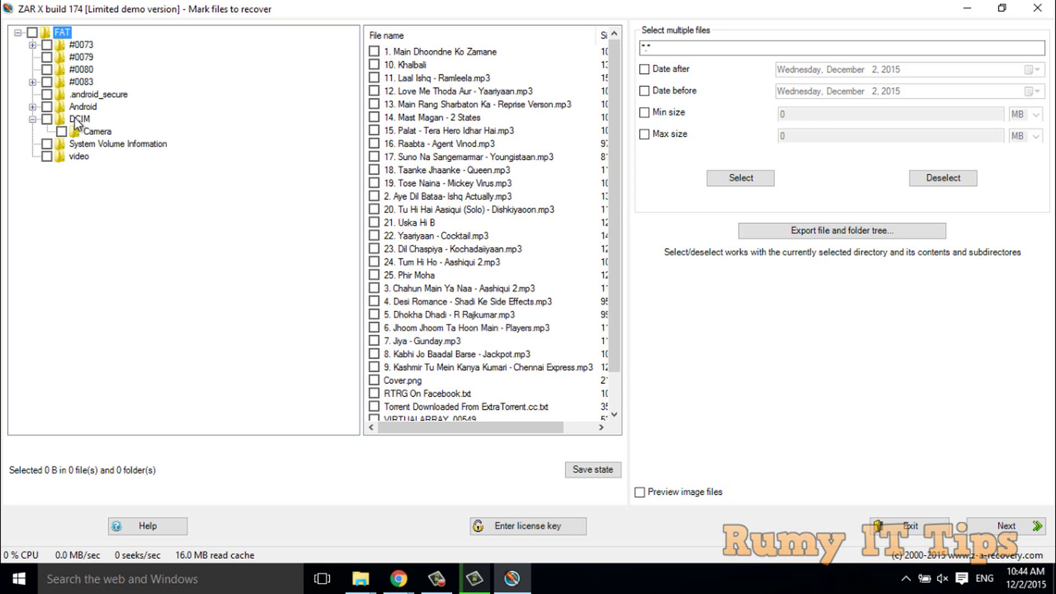
pyautogui.click(62, 132)
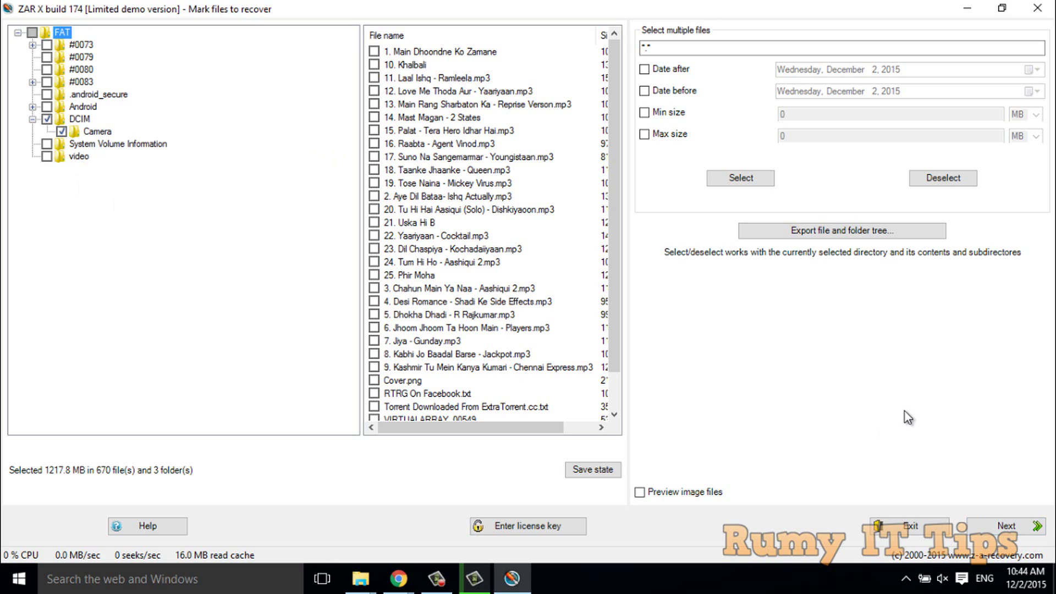
pyautogui.click(995, 530)
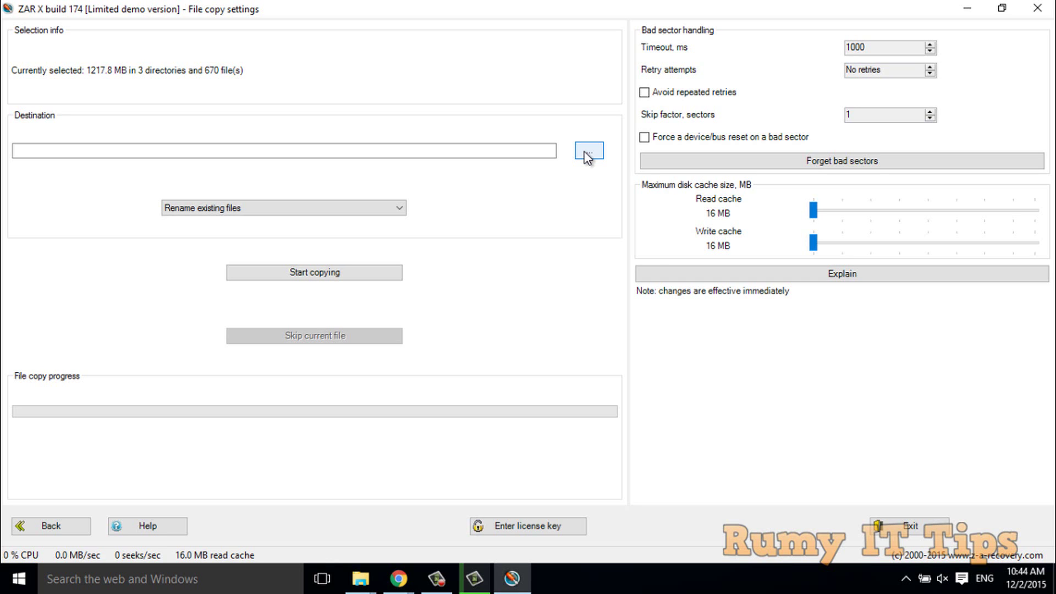
# Step: Set the copy destination to a new Desktop folder, New folder (4)
pyautogui.click(587, 157)
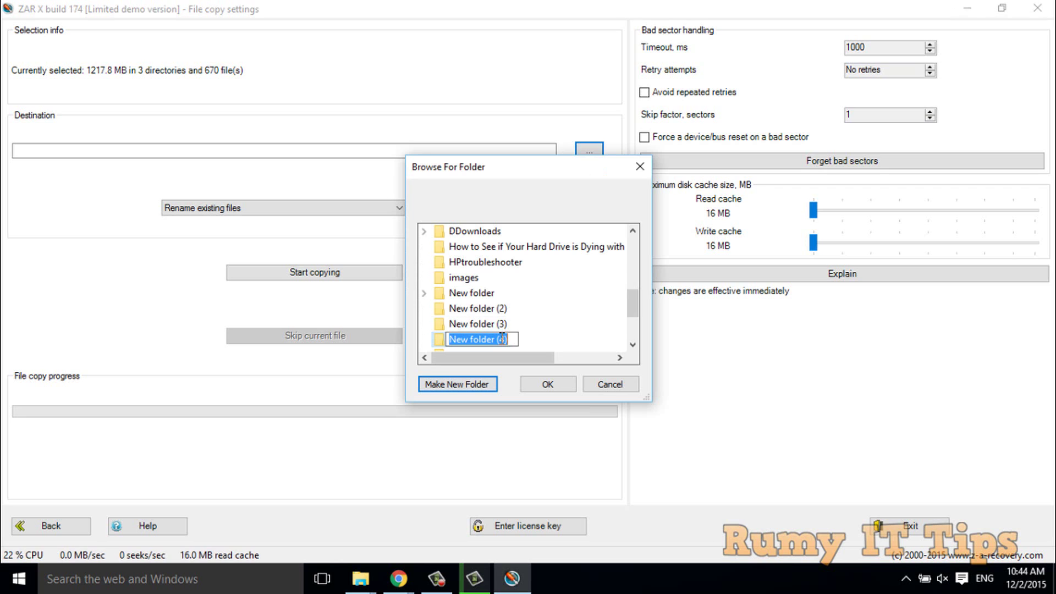
pyautogui.click(533, 385)
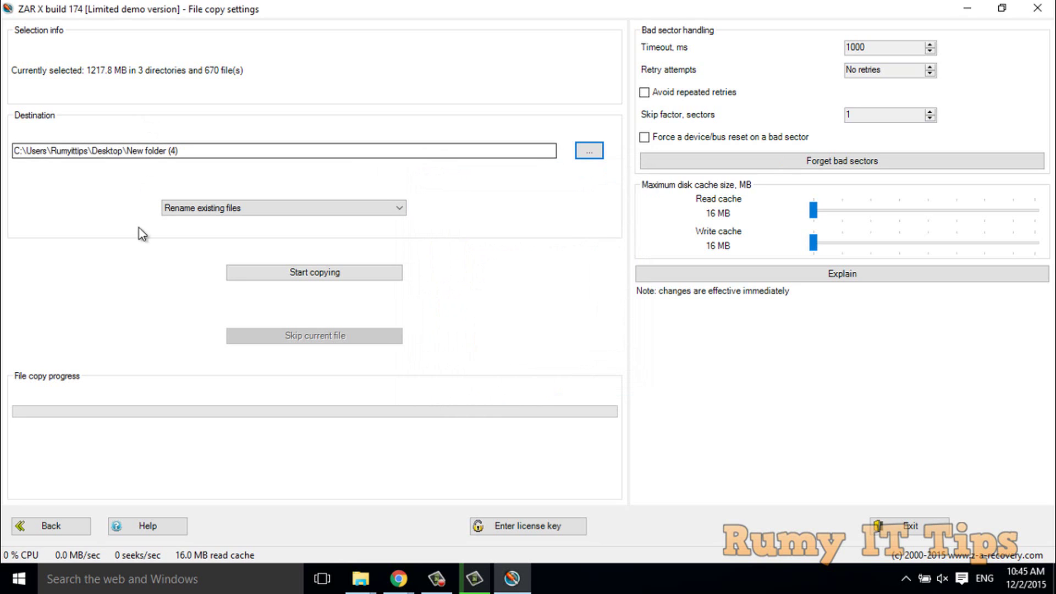
# Step: Start copying the 670 marked Camera files into New folder (4)
pyautogui.click(271, 278)
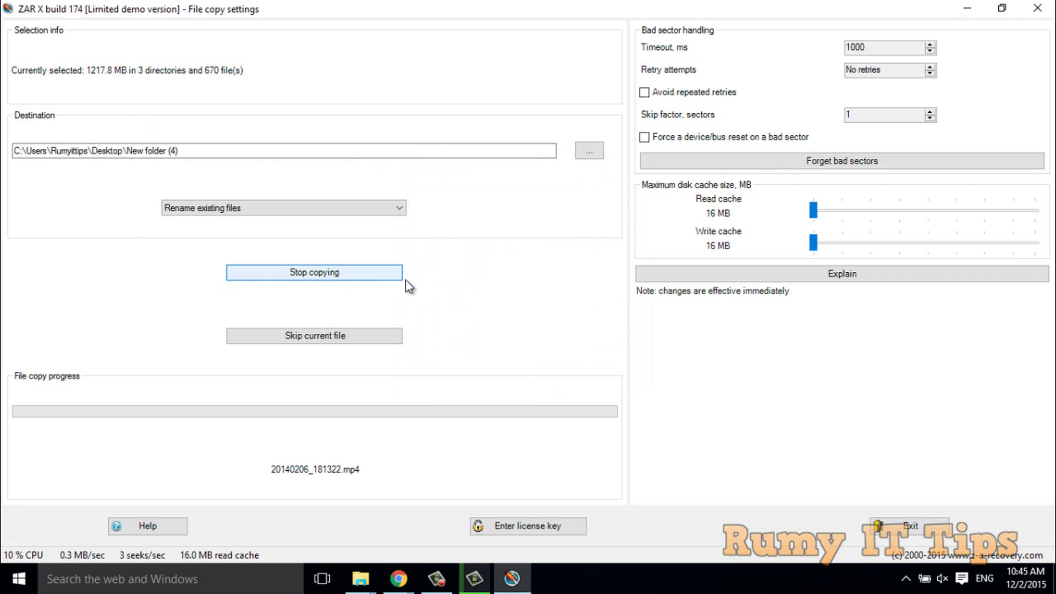